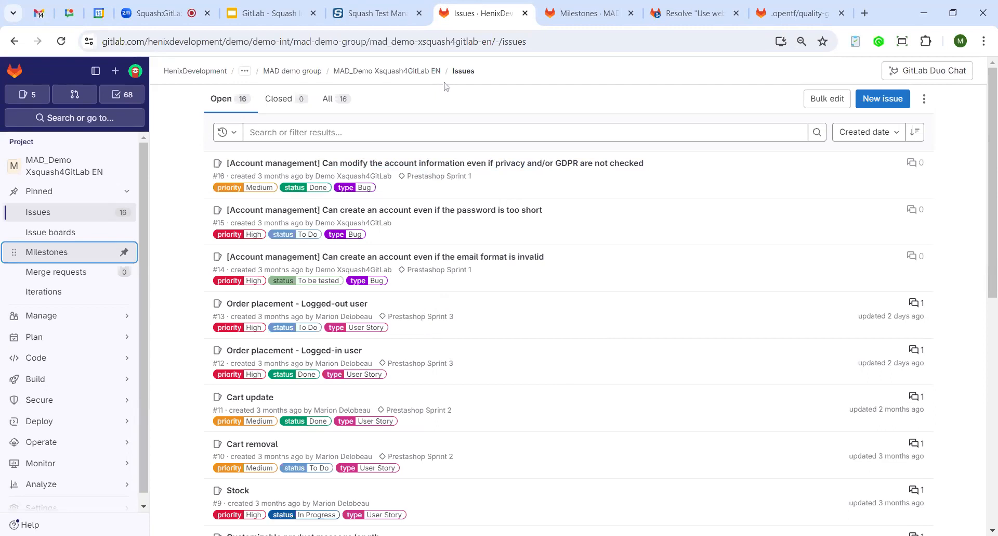
Switch to Squash TM, widen the requirements tree and review the details of the "Login required information" requirement.
{"action": "left_click", "coordinate": [385, 17]}
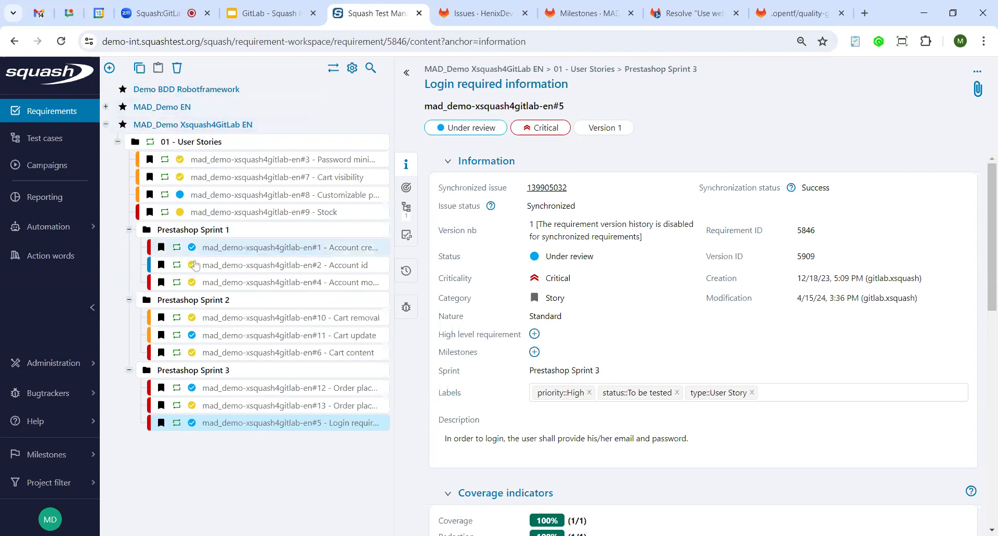
{"action": "left_click_drag", "start_coordinate": [393, 260], "coordinate": [476, 260]}
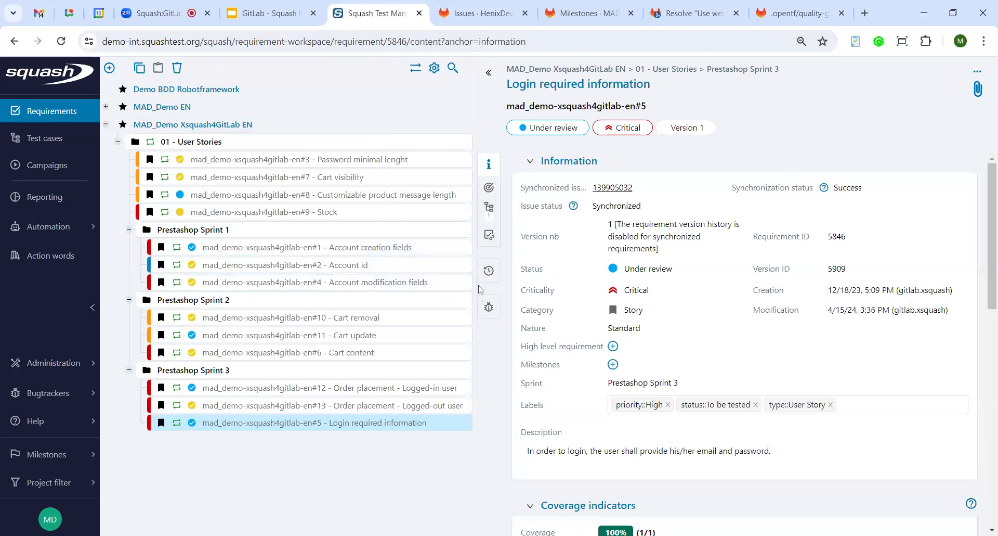
{"action": "left_click_drag", "start_coordinate": [475, 297], "coordinate": [462, 297]}
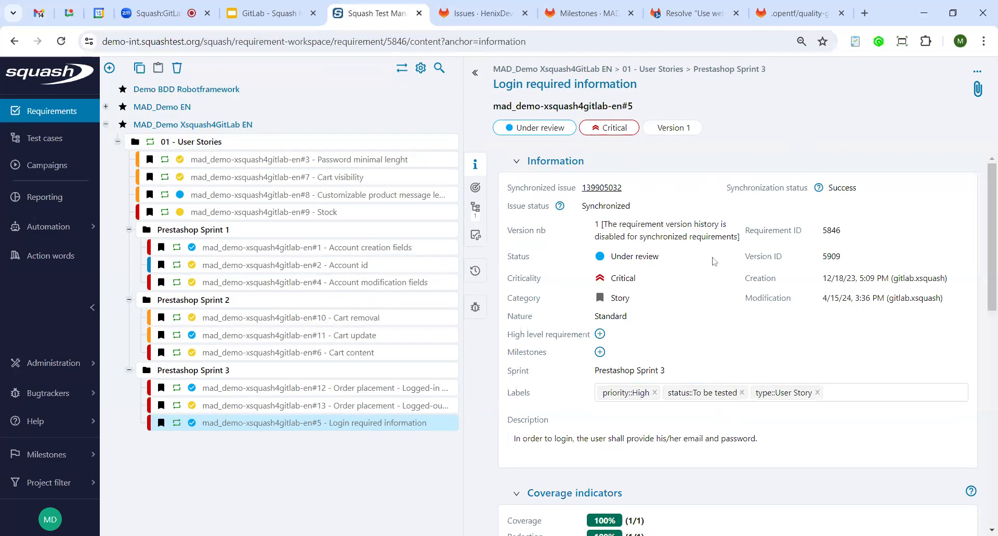
{"action": "scroll", "coordinate": [789, 238], "scroll_direction": "down", "scroll_amount": 1}
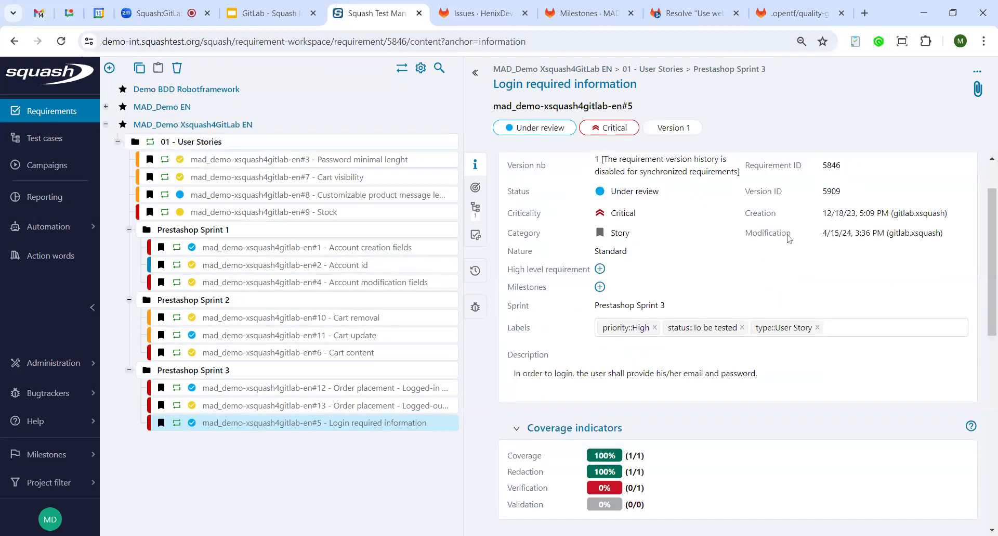
{"action": "scroll", "coordinate": [851, 275], "scroll_direction": "up", "scroll_amount": 1}
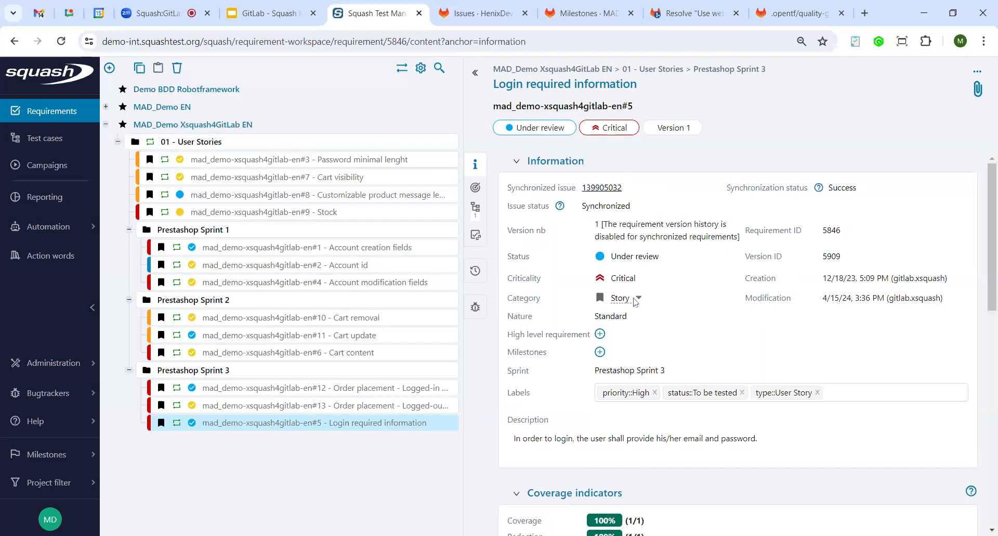
{"action": "scroll", "coordinate": [672, 314], "scroll_direction": "down", "scroll_amount": 2}
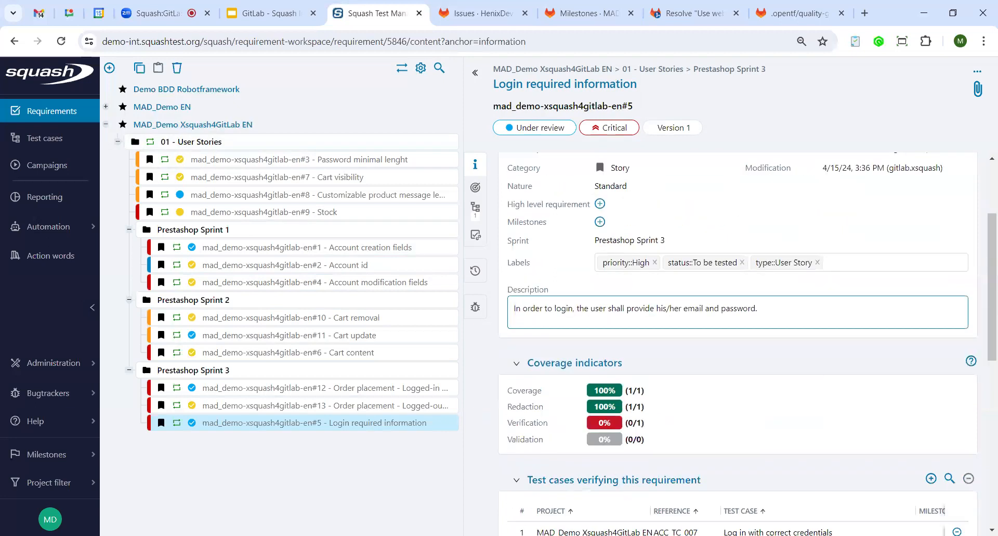
{"action": "scroll", "coordinate": [737, 312], "scroll_direction": "up", "scroll_amount": 2}
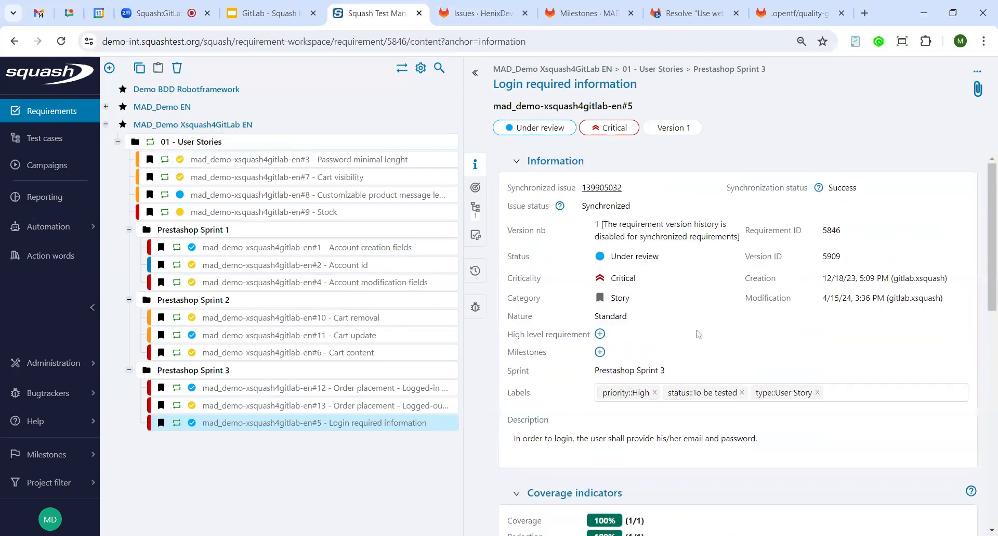
Open the test cases workspace and review the prerequisites and test steps of ACC_TC_007, "Log in with correct credentials".
{"action": "left_click", "coordinate": [33, 139]}
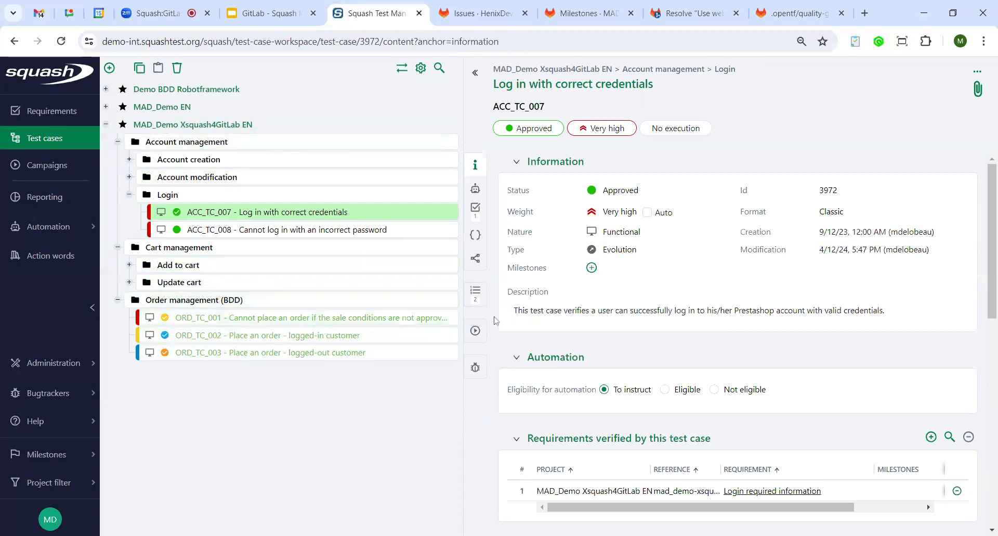
{"action": "left_click", "coordinate": [479, 297]}
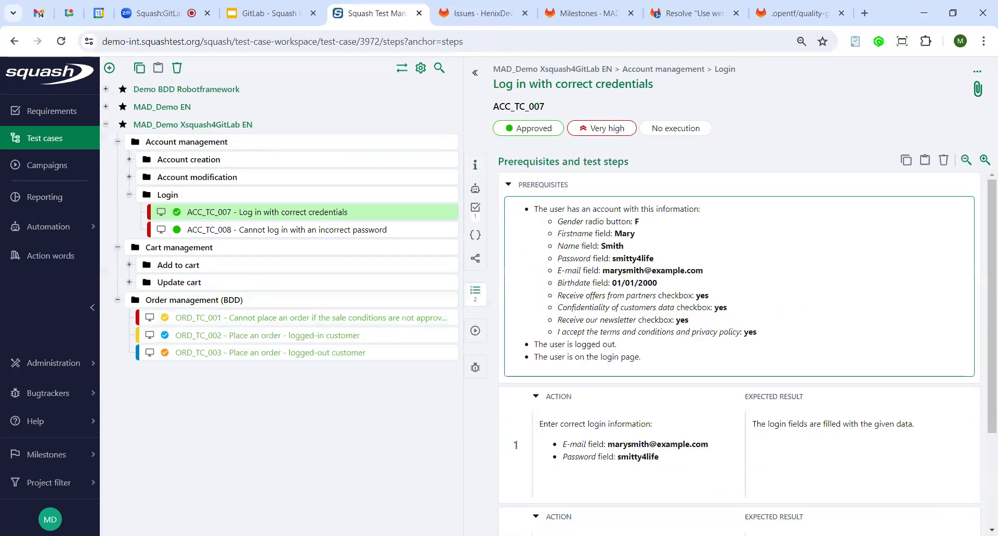
{"action": "scroll", "coordinate": [801, 406], "scroll_direction": "down", "scroll_amount": 3}
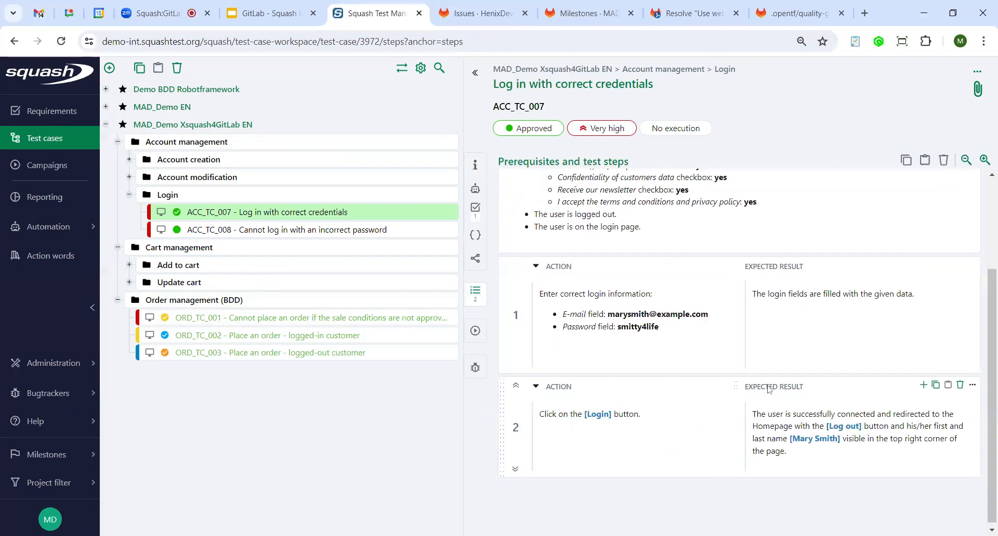
{"action": "scroll", "coordinate": [738, 349], "scroll_direction": "up", "scroll_amount": 3}
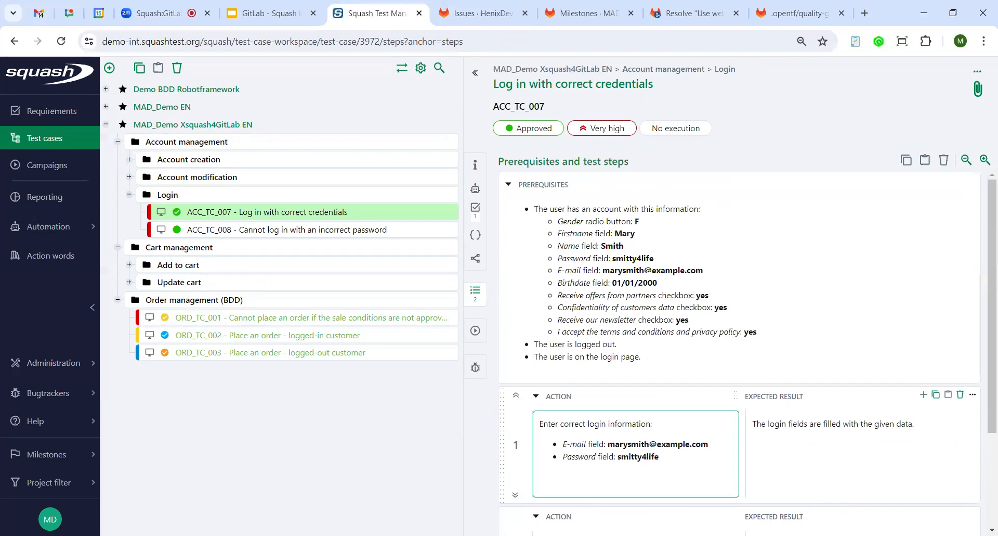
{"action": "scroll", "coordinate": [747, 351], "scroll_direction": "down", "scroll_amount": 1}
{"action": "scroll", "coordinate": [827, 401], "scroll_direction": "down", "scroll_amount": 4}
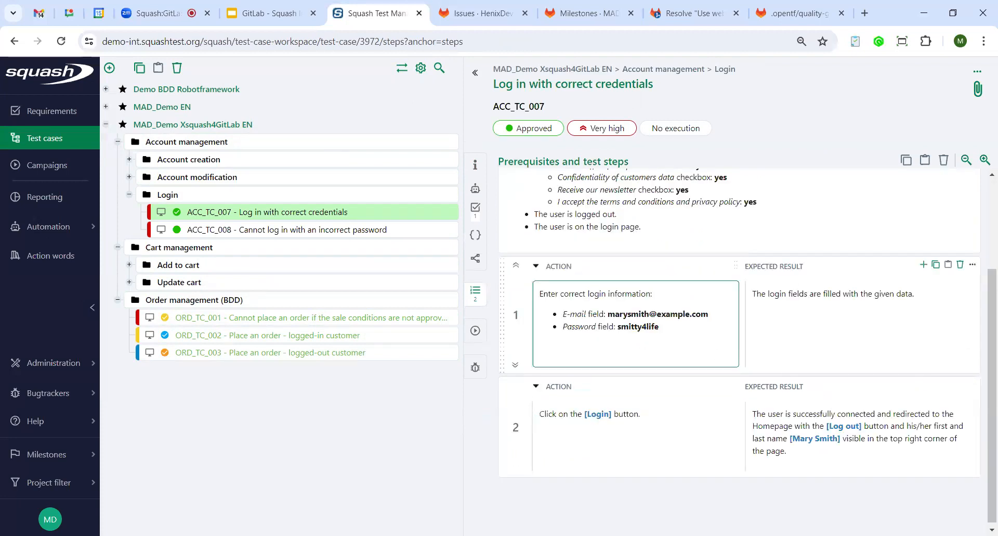
View the test steps of the BDD test case ORD_TC_002 and preview its generated script.
{"action": "left_click", "coordinate": [332, 342]}
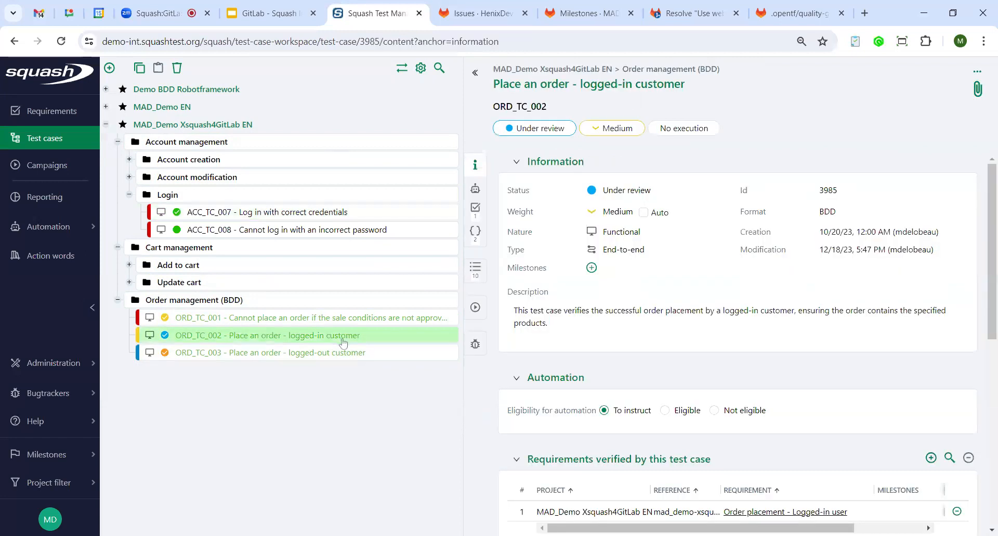
{"action": "left_click", "coordinate": [476, 268]}
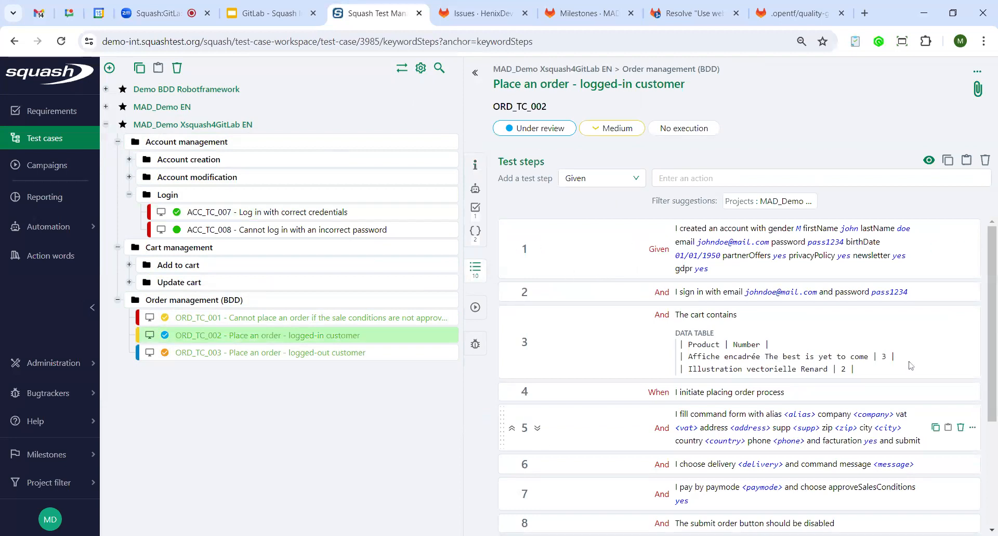
{"action": "left_click", "coordinate": [935, 178]}
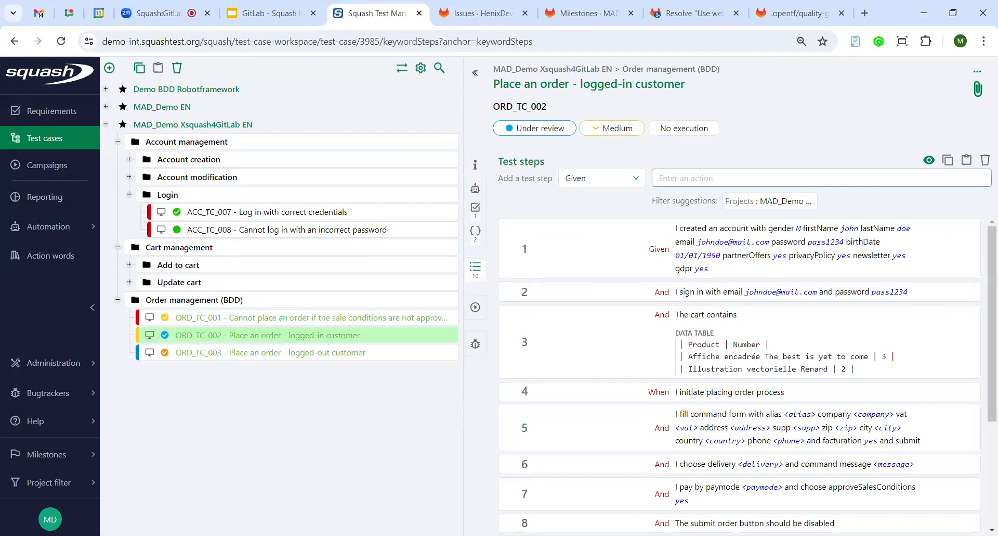
{"action": "left_click", "coordinate": [930, 161]}
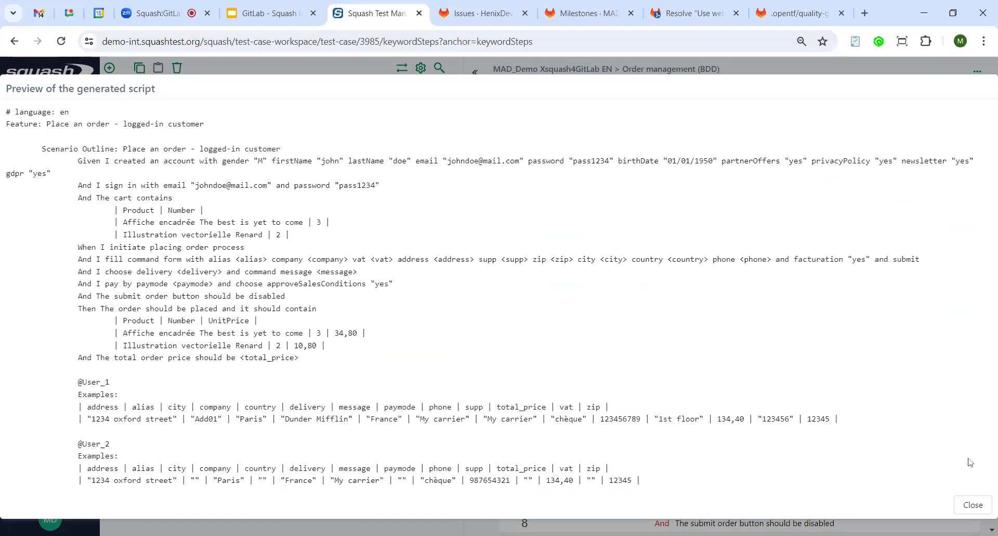
{"action": "left_click", "coordinate": [970, 507]}
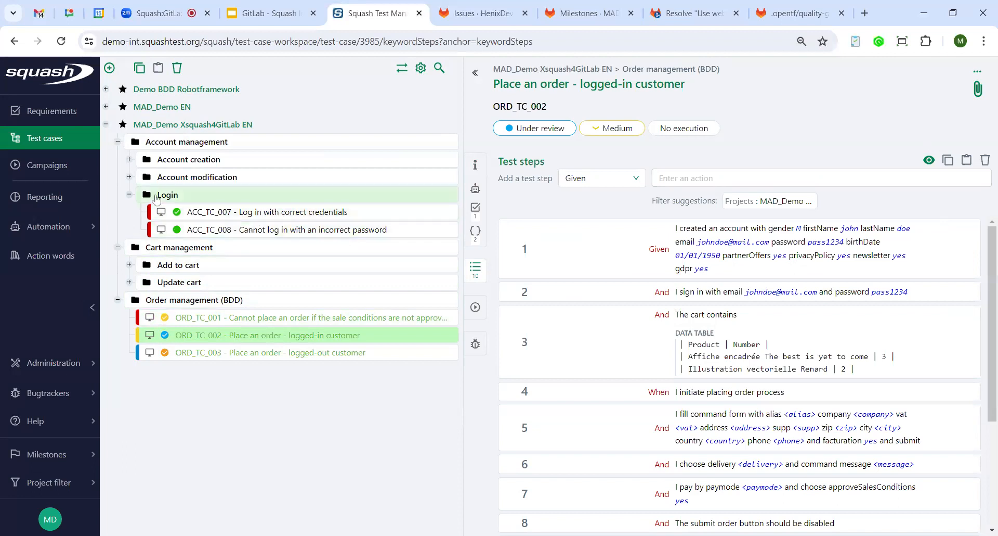
Return to the requirements workspace and review the coverage indicators and verifying test cases of "Login required information".
{"action": "left_click", "coordinate": [56, 115]}
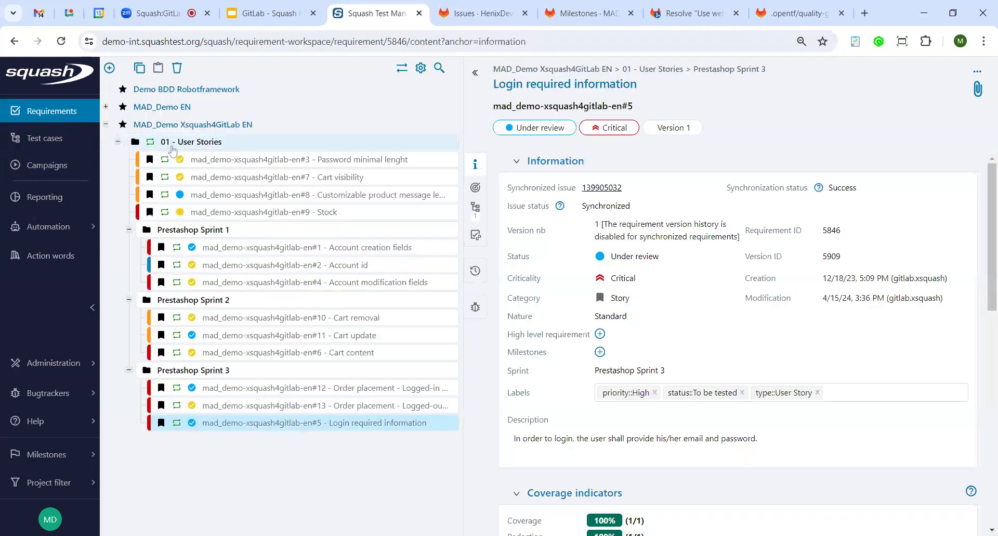
{"action": "scroll", "coordinate": [636, 318], "scroll_direction": "down", "scroll_amount": 3}
{"action": "scroll", "coordinate": [636, 317], "scroll_direction": "down", "scroll_amount": 3}
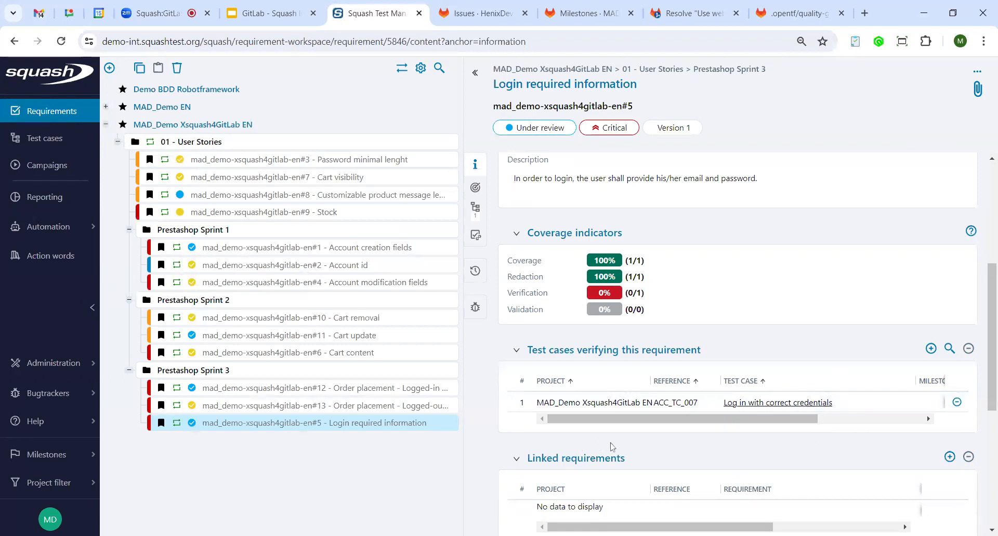
{"action": "scroll", "coordinate": [747, 434], "scroll_direction": "up", "scroll_amount": 5}
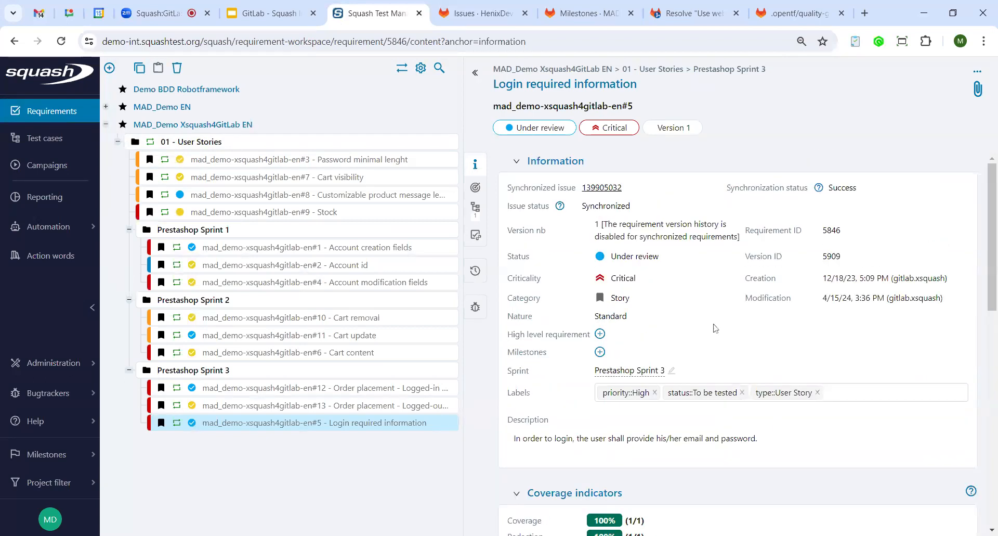
Open the requirement's synchronized GitLab issue and review its test progression comment.
{"action": "left_click", "coordinate": [601, 188]}
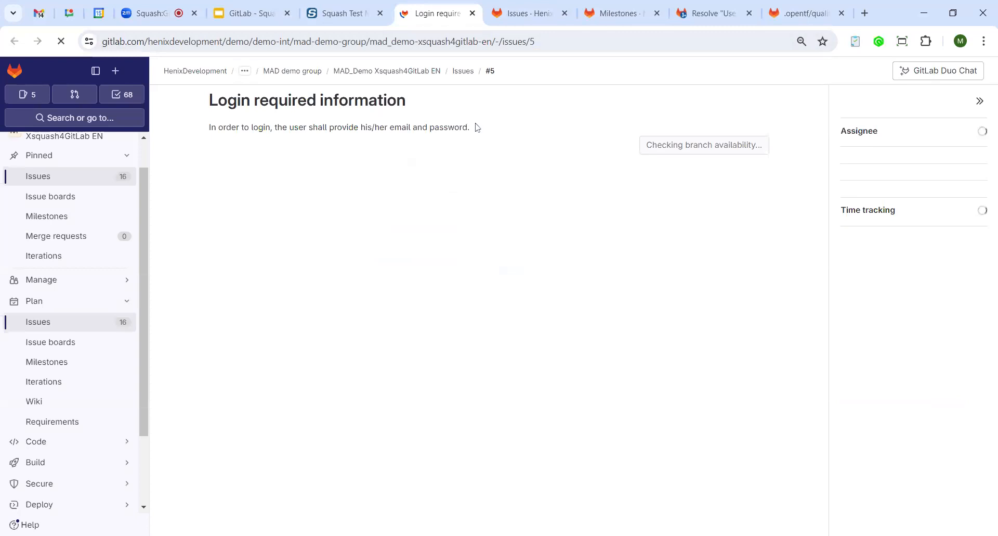
{"action": "scroll", "coordinate": [459, 186], "scroll_direction": "down", "scroll_amount": 1}
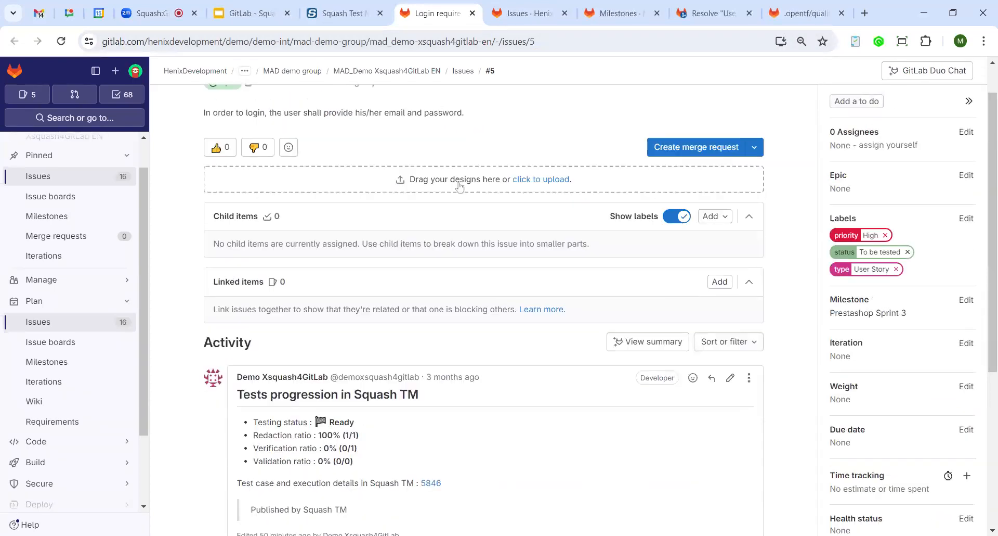
{"action": "scroll", "coordinate": [460, 186], "scroll_direction": "down", "scroll_amount": 2}
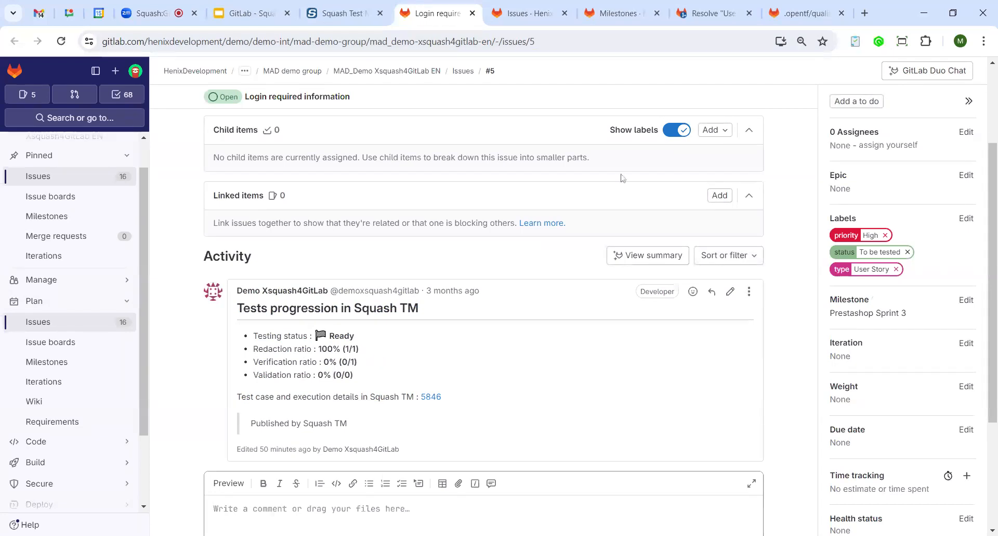
Switch back to Squash TM, open the Milestone 3 execution plan in Campaigns and give the plan more width.
{"action": "left_click", "coordinate": [351, 14]}
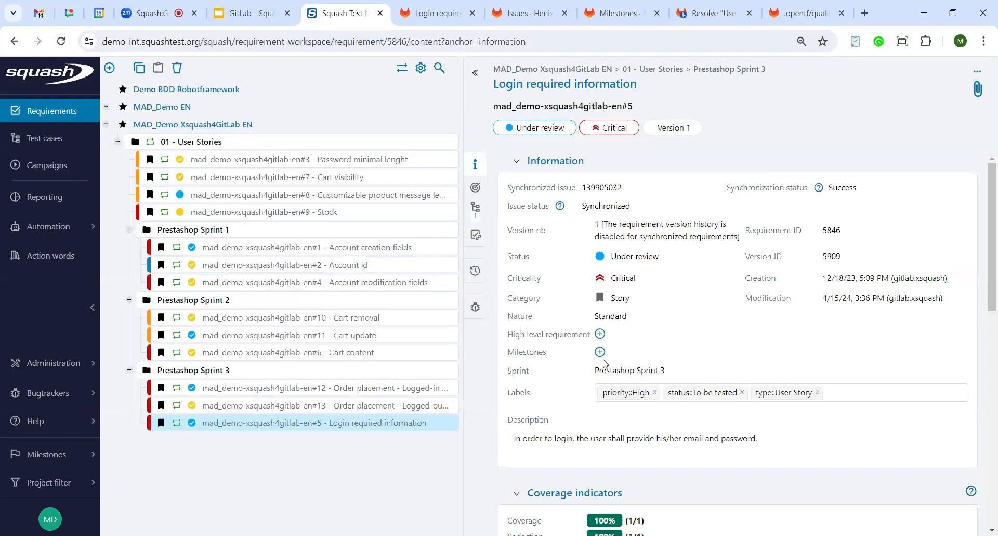
{"action": "left_click", "coordinate": [41, 165]}
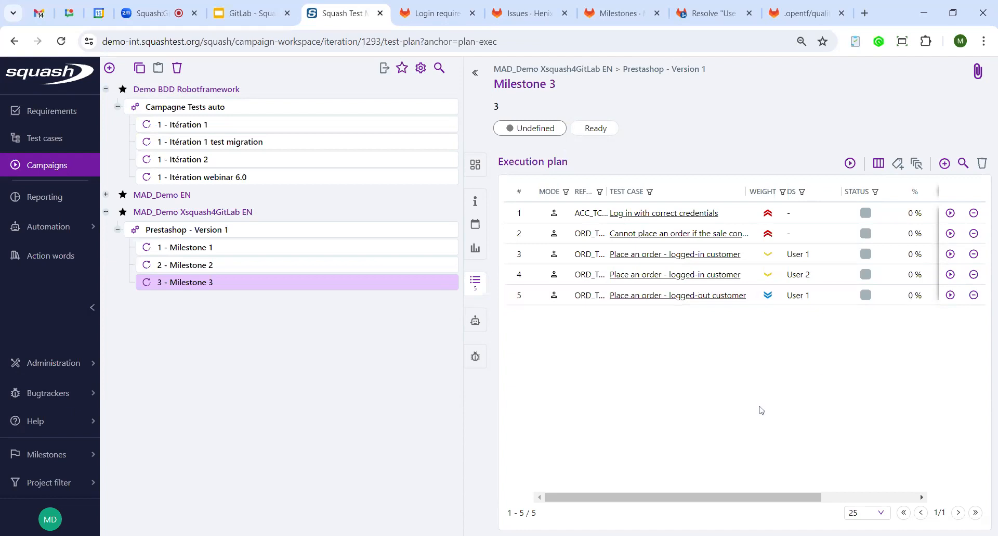
{"action": "left_click", "coordinate": [401, 71]}
{"action": "left_click_drag", "start_coordinate": [454, 268], "coordinate": [403, 267]}
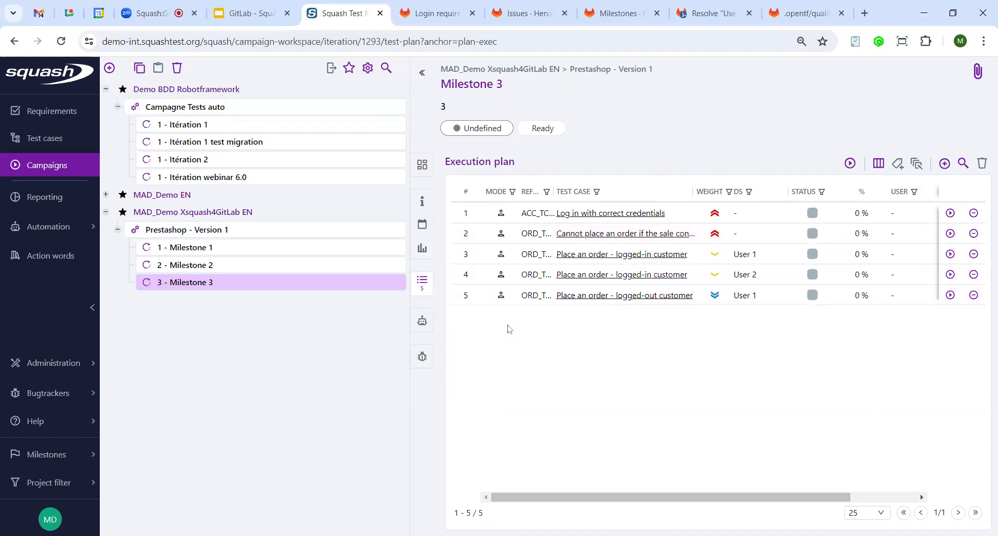
Execute "Log in with correct credentials" manually from the plan, marking step 1 as Passed and step 2 as Failure.
{"action": "left_click", "coordinate": [950, 213]}
{"action": "left_click", "coordinate": [890, 214]}
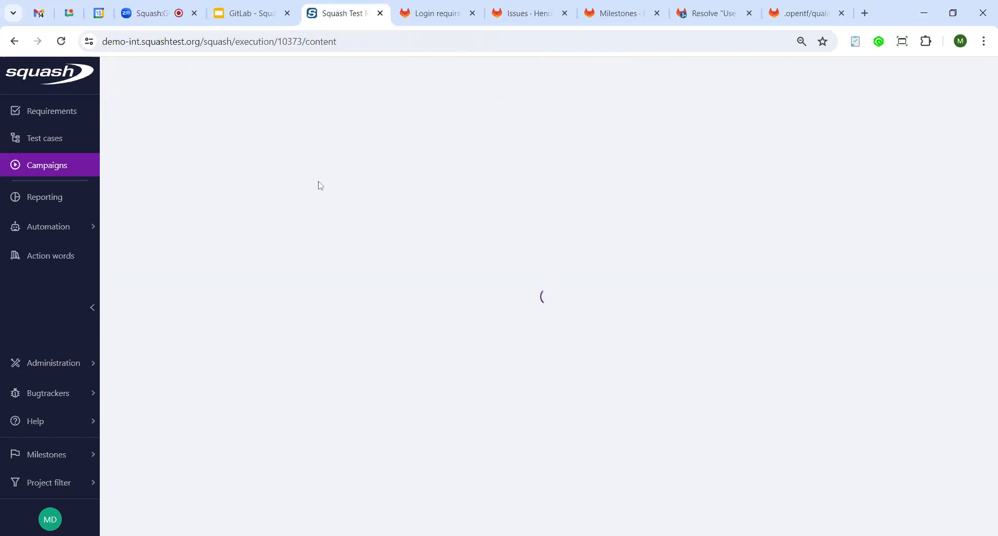
{"action": "left_click", "coordinate": [114, 251]}
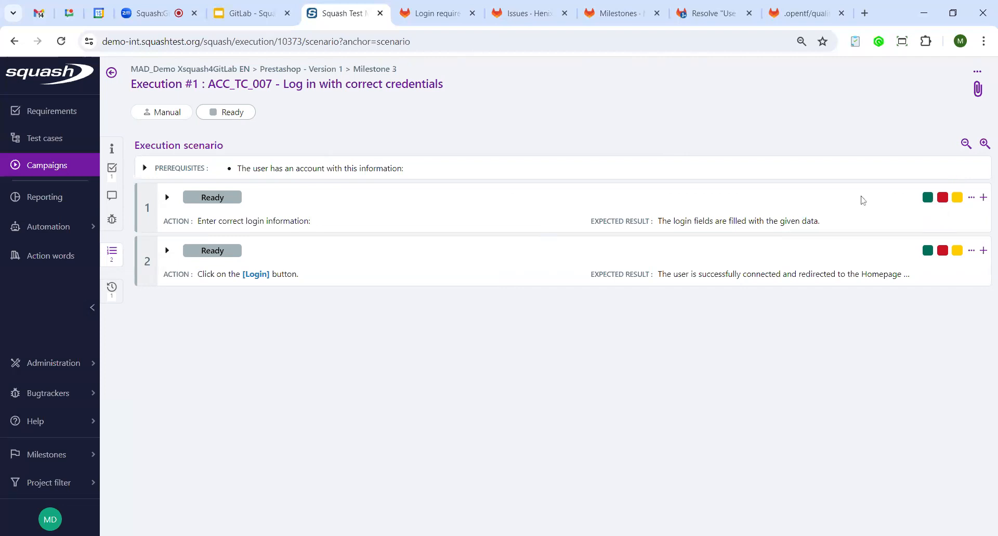
{"action": "left_click", "coordinate": [930, 199]}
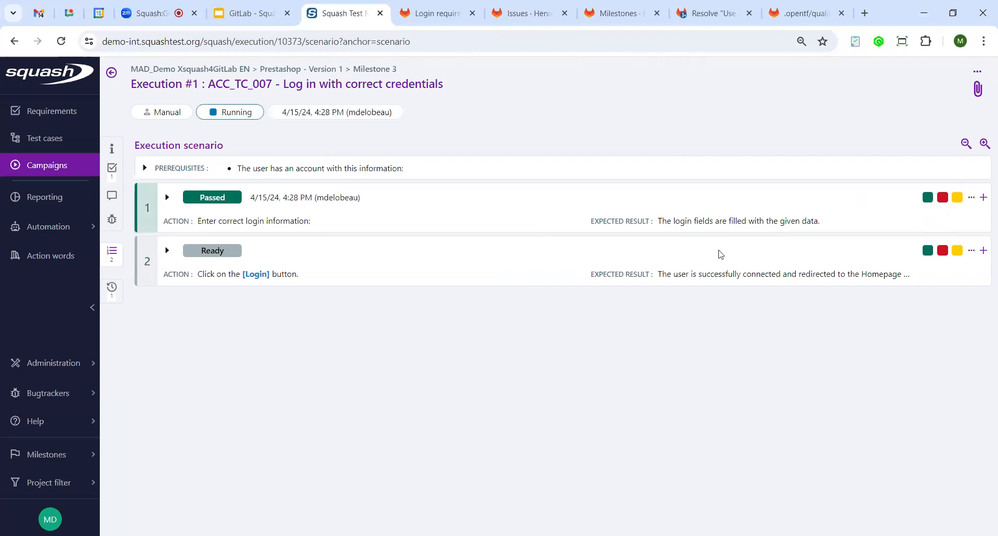
{"action": "left_click", "coordinate": [943, 251]}
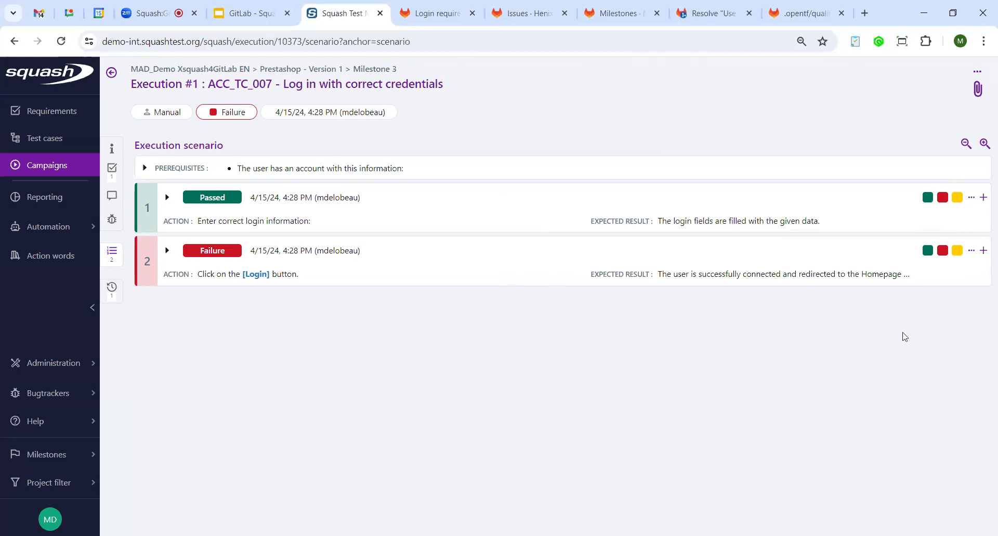
Start a new issue report for execution step 2 with the title "New anomaly" and enlarge its description box.
{"action": "left_click", "coordinate": [984, 251]}
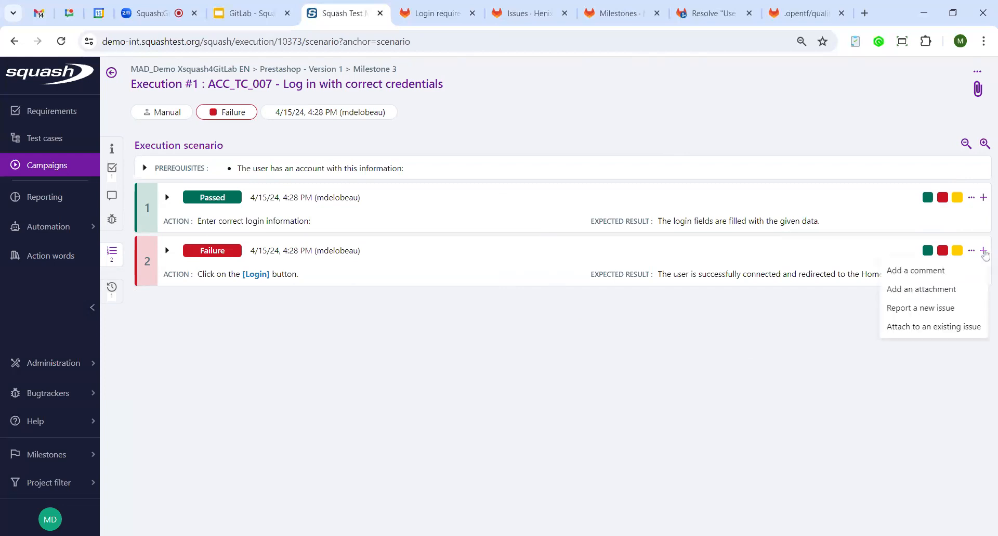
{"action": "left_click", "coordinate": [935, 308]}
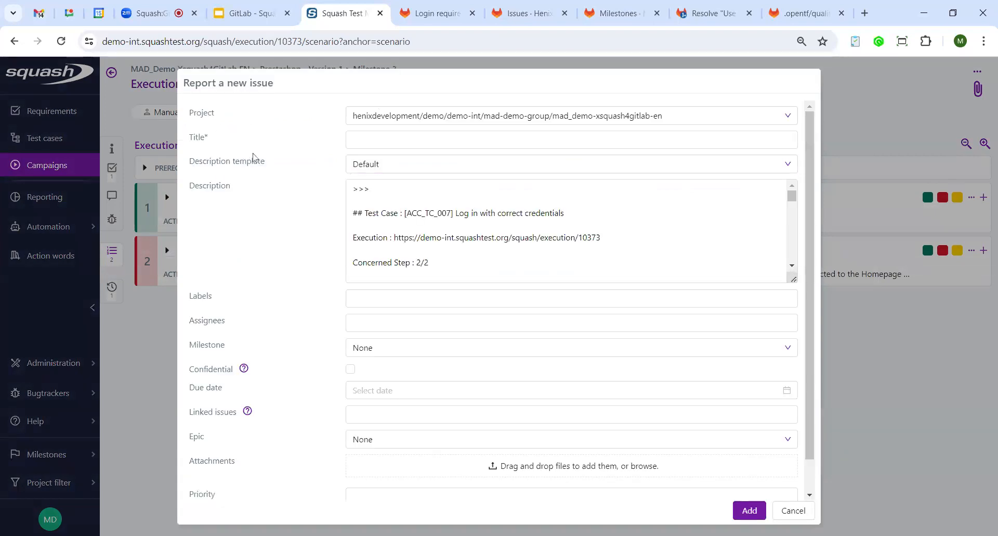
{"action": "left_click", "coordinate": [348, 141]}
{"action": "left_click", "coordinate": [364, 141]}
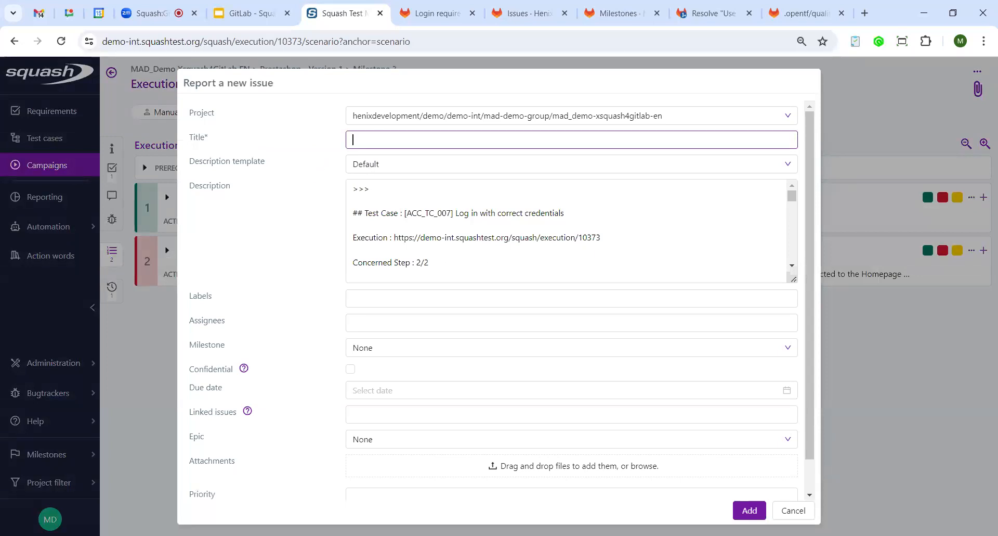
{"action": "type", "text": "New "}
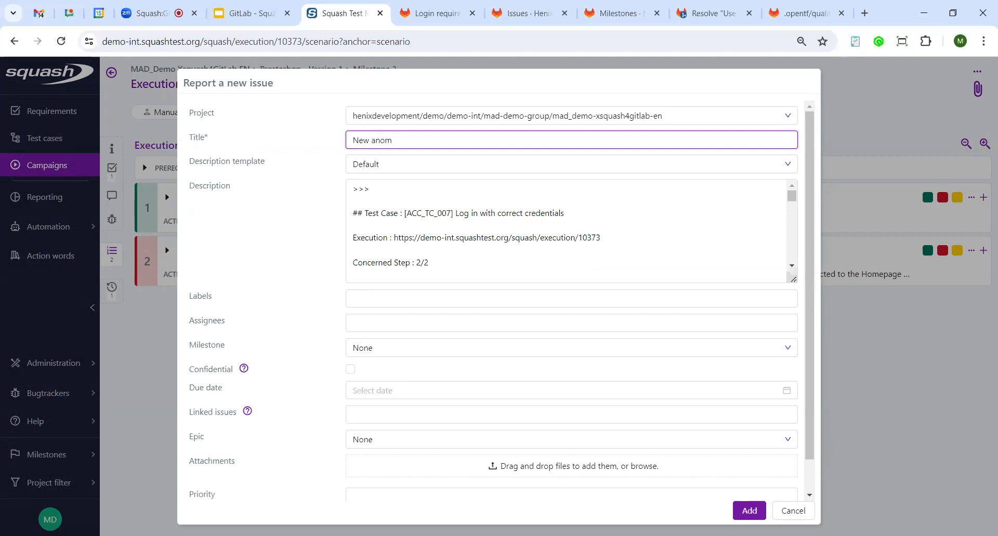
{"action": "type", "text": "anomaly"}
{"action": "left_click_drag", "start_coordinate": [794, 279], "coordinate": [794, 382]}
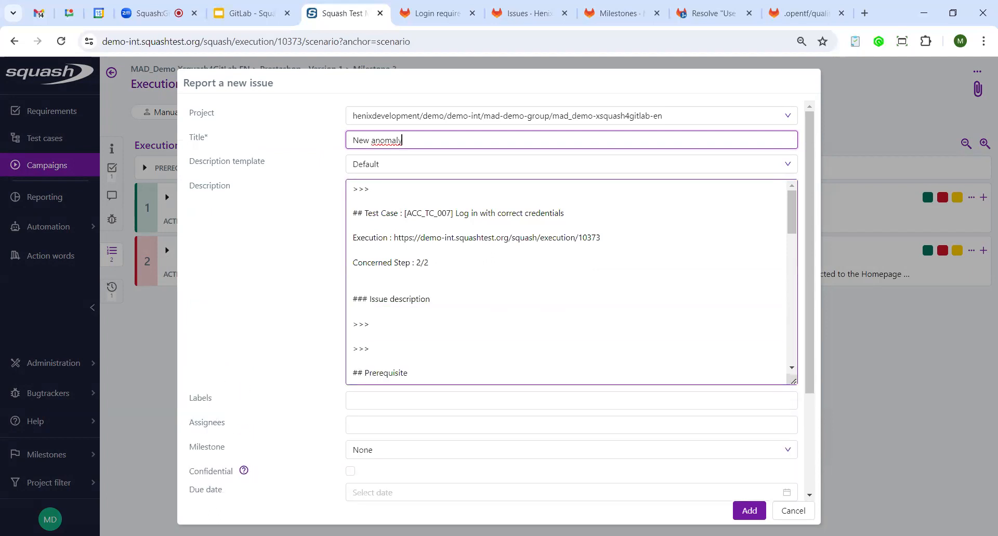
Review the pre-filled description of the new issue from test case details to step 1, and shrink its box to expose the lower fields.
{"action": "scroll", "coordinate": [567, 281], "scroll_direction": "down", "scroll_amount": 3}
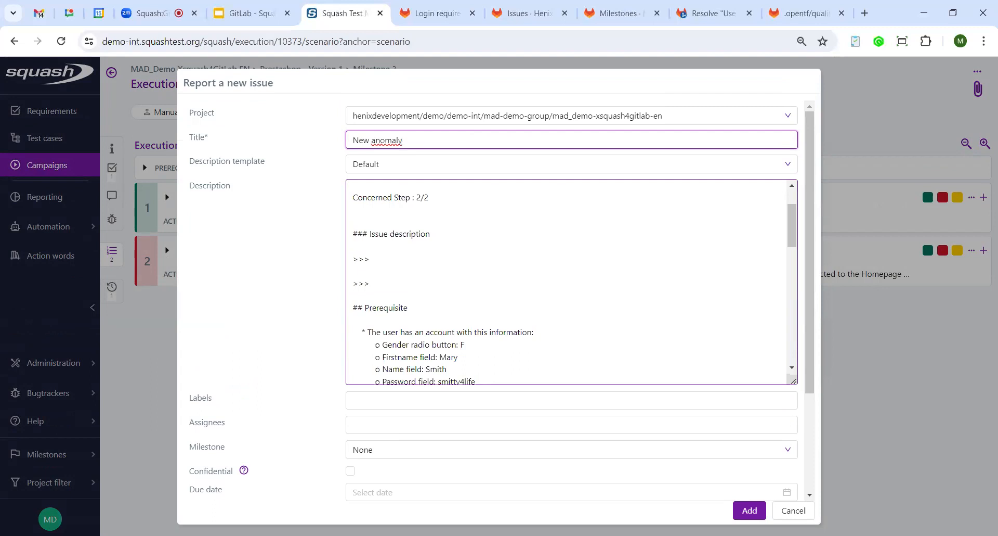
{"action": "scroll", "coordinate": [567, 281], "scroll_direction": "down", "scroll_amount": 4}
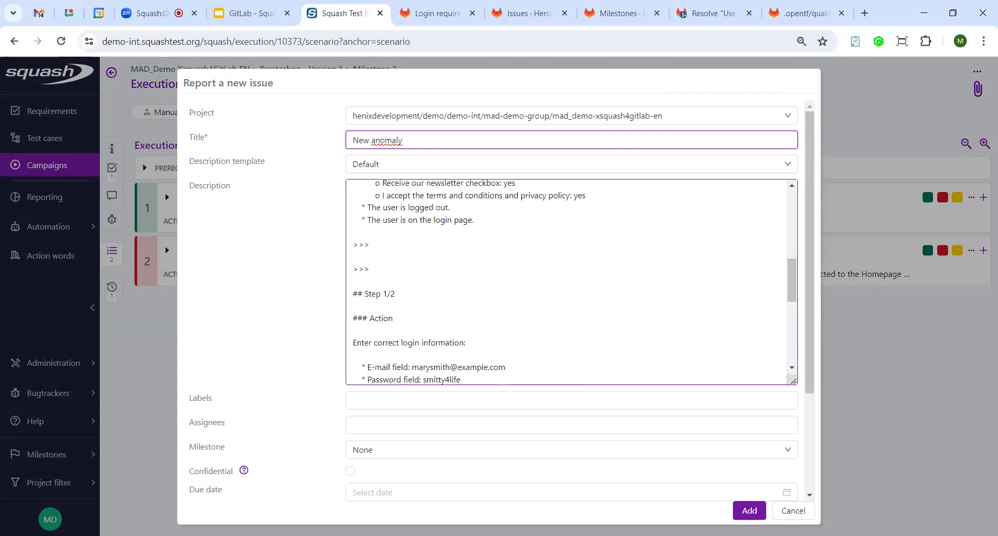
{"action": "scroll", "coordinate": [567, 281], "scroll_direction": "up", "scroll_amount": 5}
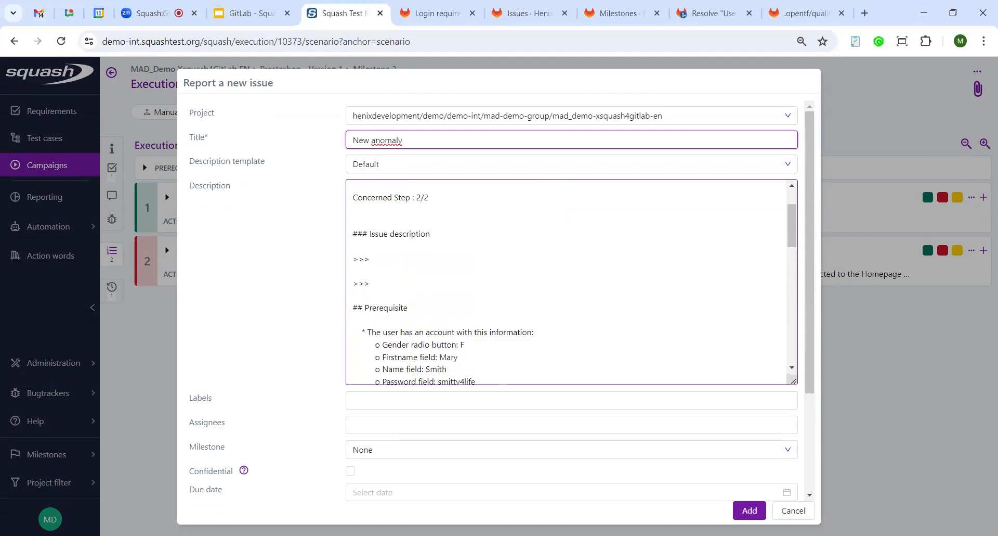
{"action": "scroll", "coordinate": [567, 281], "scroll_direction": "up", "scroll_amount": 1}
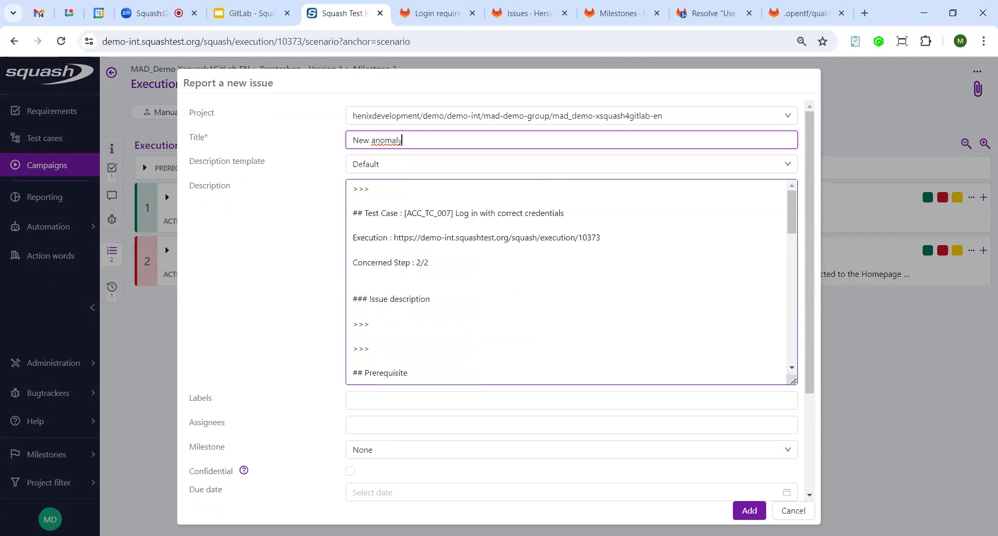
{"action": "scroll", "coordinate": [567, 281], "scroll_direction": "down", "scroll_amount": 5}
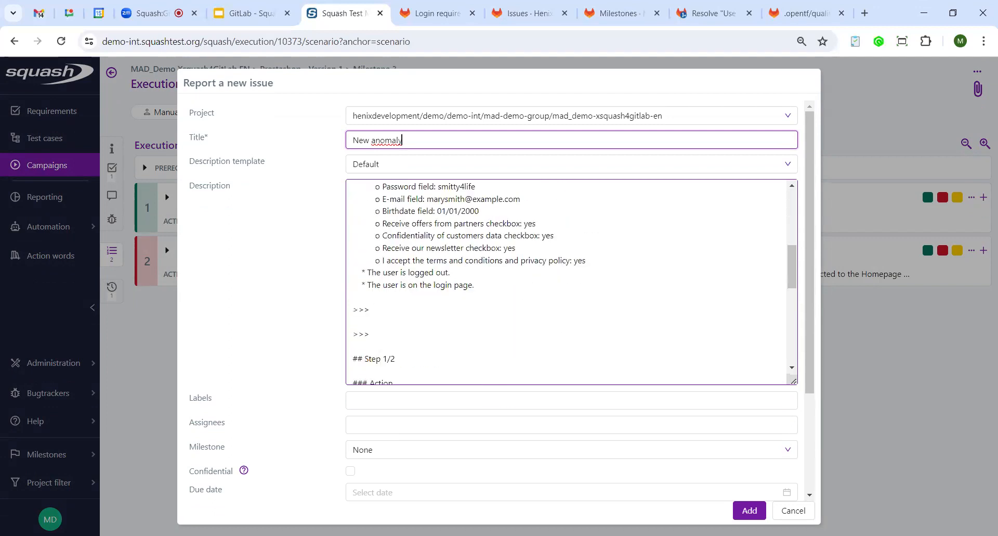
{"action": "left_click_drag", "start_coordinate": [794, 381], "coordinate": [794, 311]}
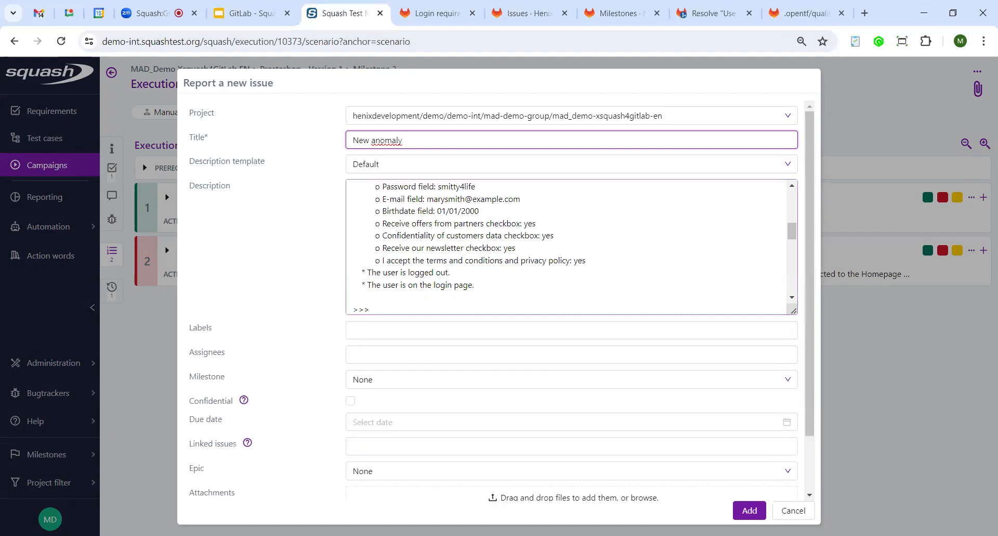
Label the new issue type::Bug and submit it.
{"action": "left_click", "coordinate": [390, 330]}
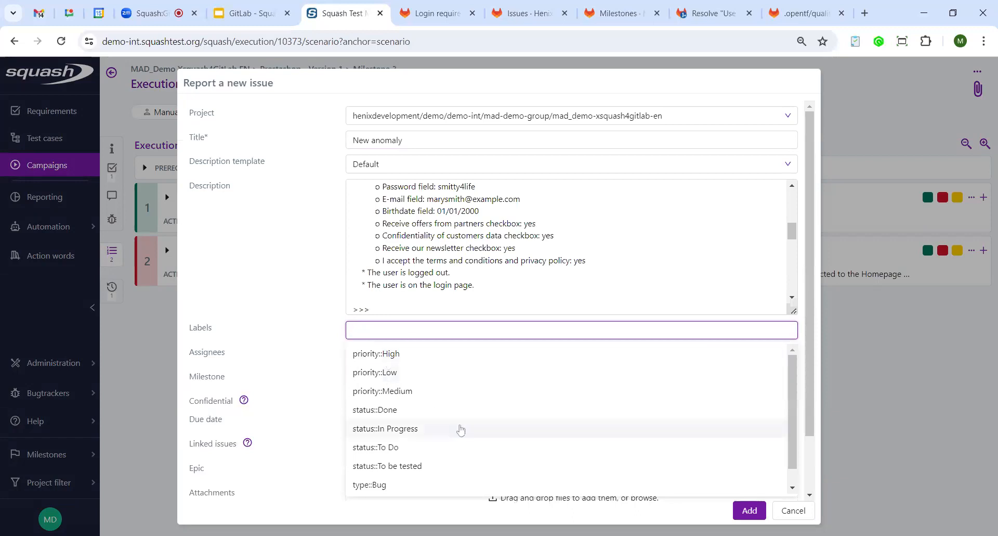
{"action": "left_click", "coordinate": [390, 484]}
{"action": "left_click", "coordinate": [285, 280]}
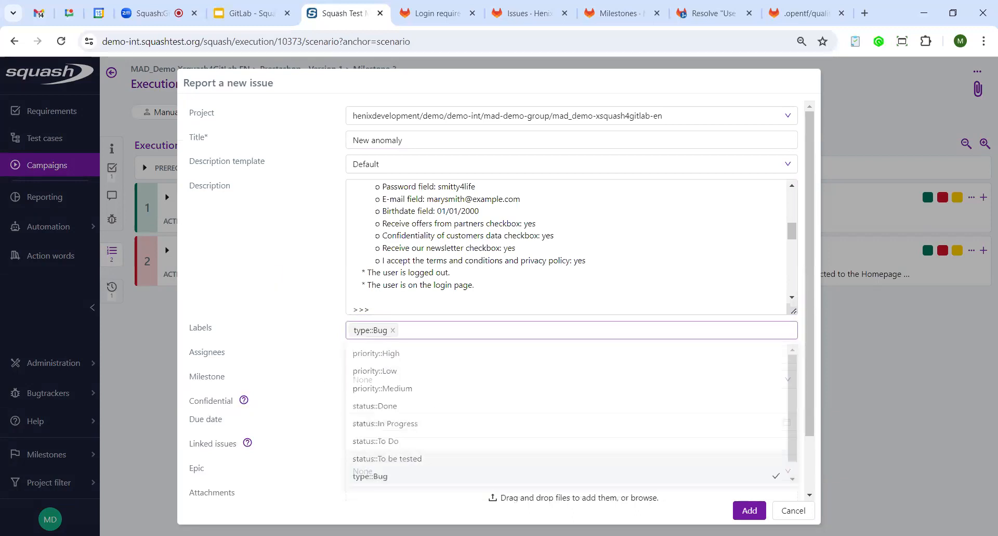
{"action": "left_click", "coordinate": [749, 511]}
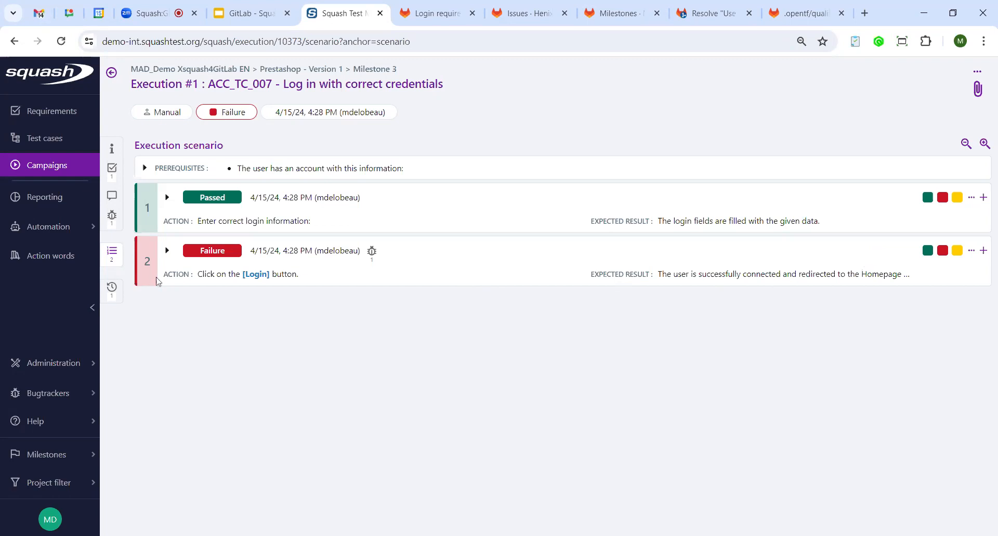
Expand execution step 2, open its linked "New anomaly" issue in GitLab and review the issue's label and full description.
{"action": "left_click", "coordinate": [167, 250]}
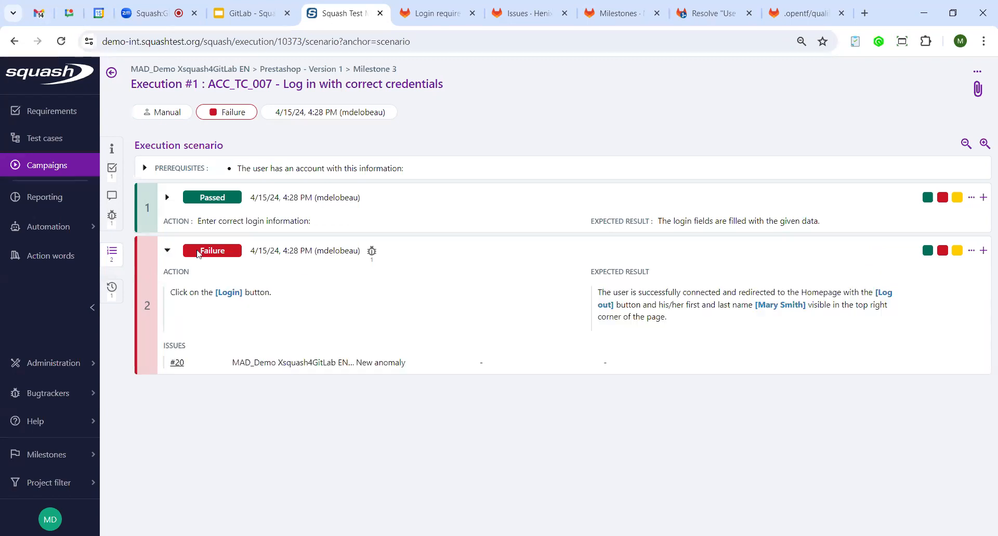
{"action": "left_click", "coordinate": [179, 366]}
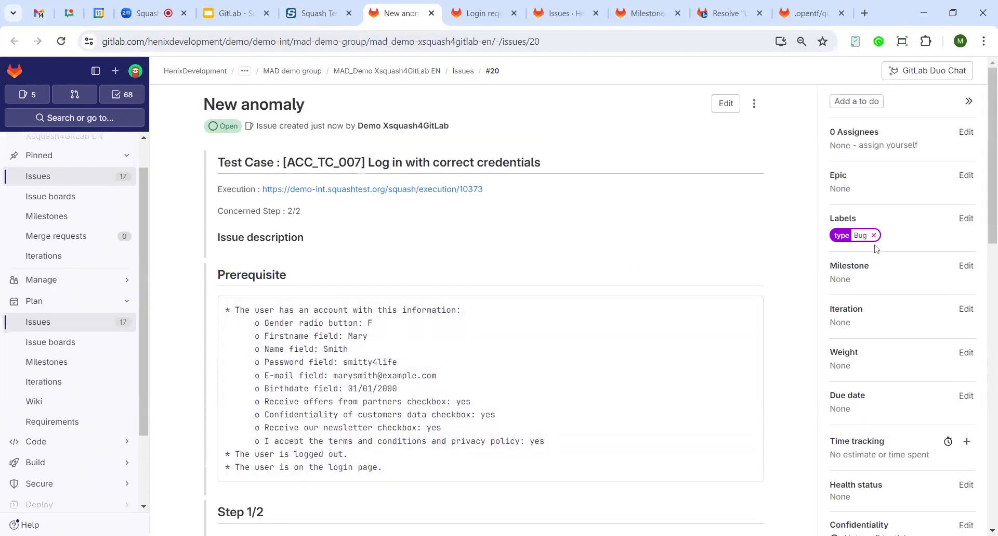
{"action": "scroll", "coordinate": [374, 260], "scroll_direction": "down", "scroll_amount": 2}
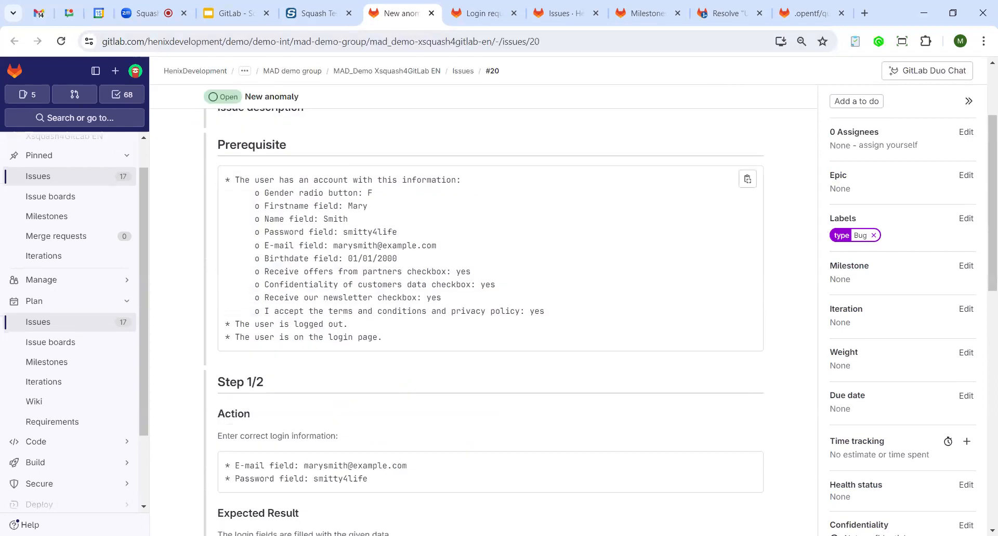
{"action": "scroll", "coordinate": [364, 239], "scroll_direction": "down", "scroll_amount": 7}
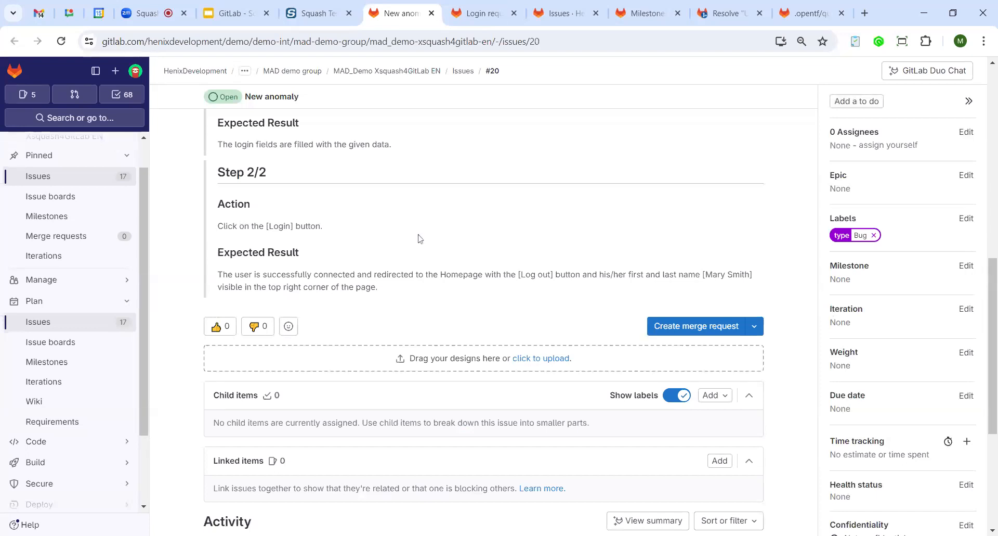
{"action": "scroll", "coordinate": [426, 249], "scroll_direction": "up", "scroll_amount": 5}
{"action": "scroll", "coordinate": [445, 264], "scroll_direction": "up", "scroll_amount": 4}
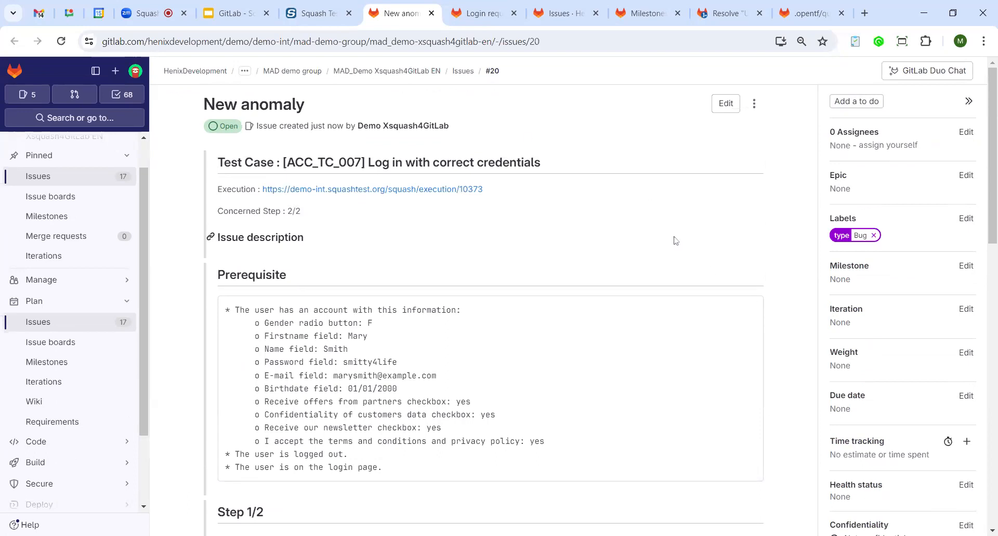
Switch to the "Login required information" GitLab issue and review its updated Squash TM tests progression comment.
{"action": "left_click", "coordinate": [482, 17]}
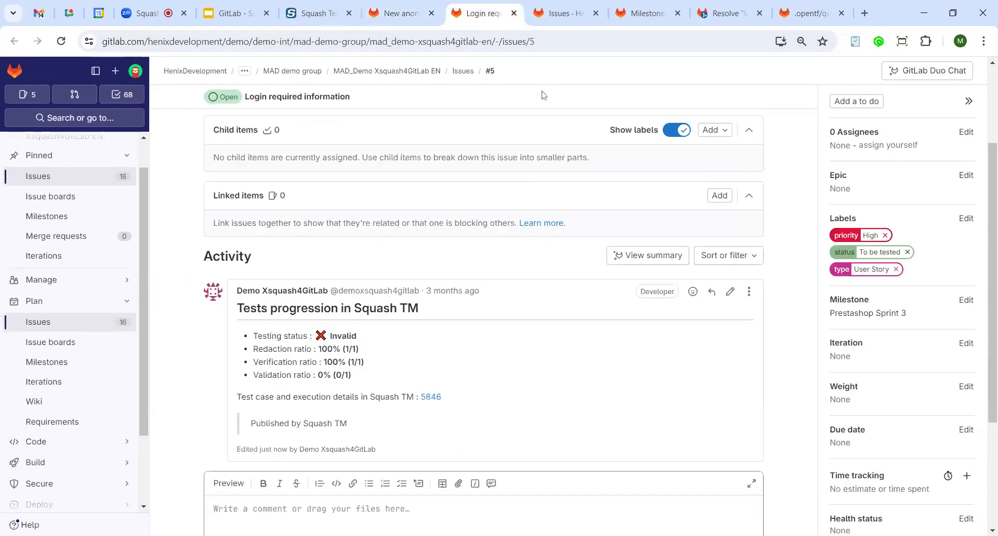
{"action": "scroll", "coordinate": [508, 185], "scroll_direction": "up", "scroll_amount": 2}
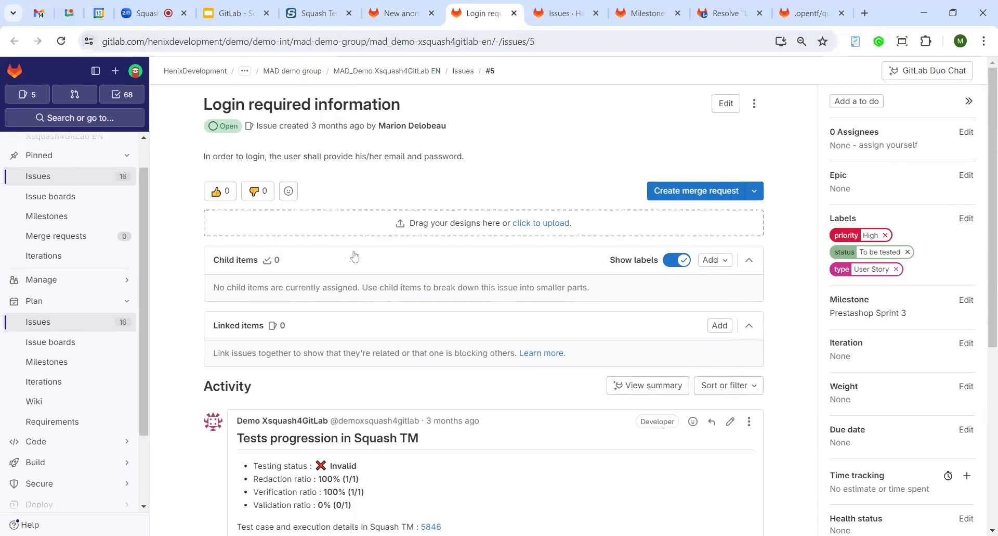
{"action": "scroll", "coordinate": [408, 264], "scroll_direction": "down", "scroll_amount": 3}
{"action": "scroll", "coordinate": [409, 265], "scroll_direction": "down", "scroll_amount": 1}
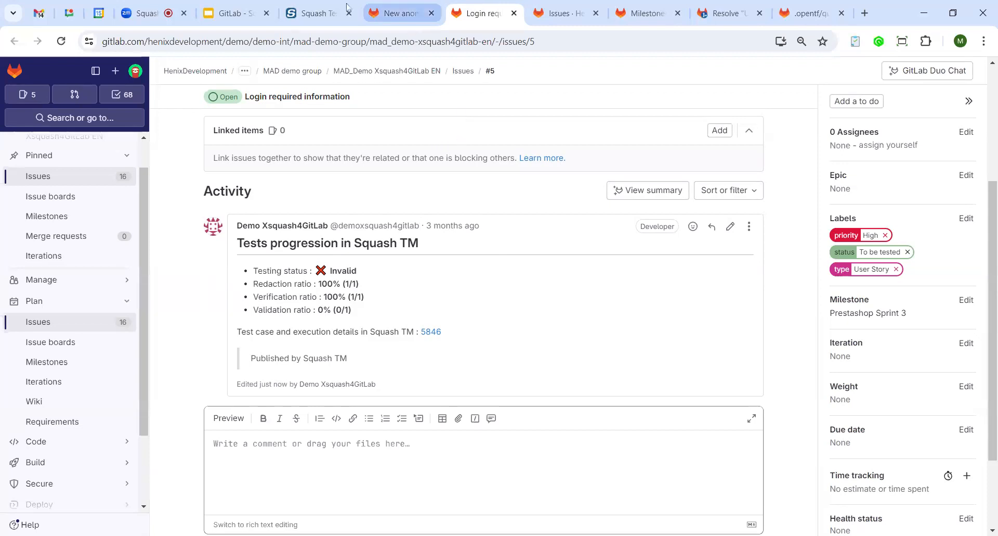
Return to Squash TM and open the execution plan of the "Itération webinar 6.0" iteration in Campaigns.
{"action": "left_click", "coordinate": [328, 11]}
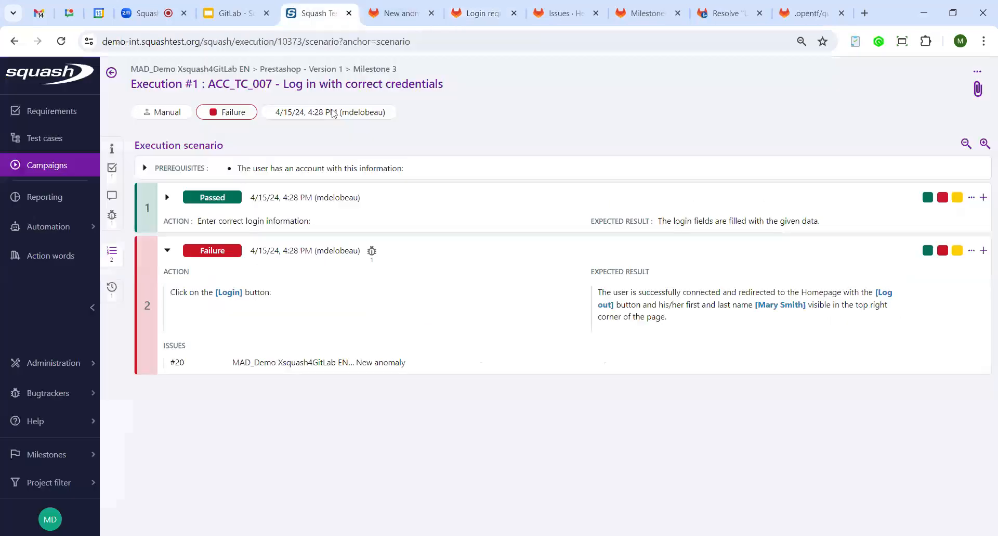
{"action": "left_click", "coordinate": [46, 170]}
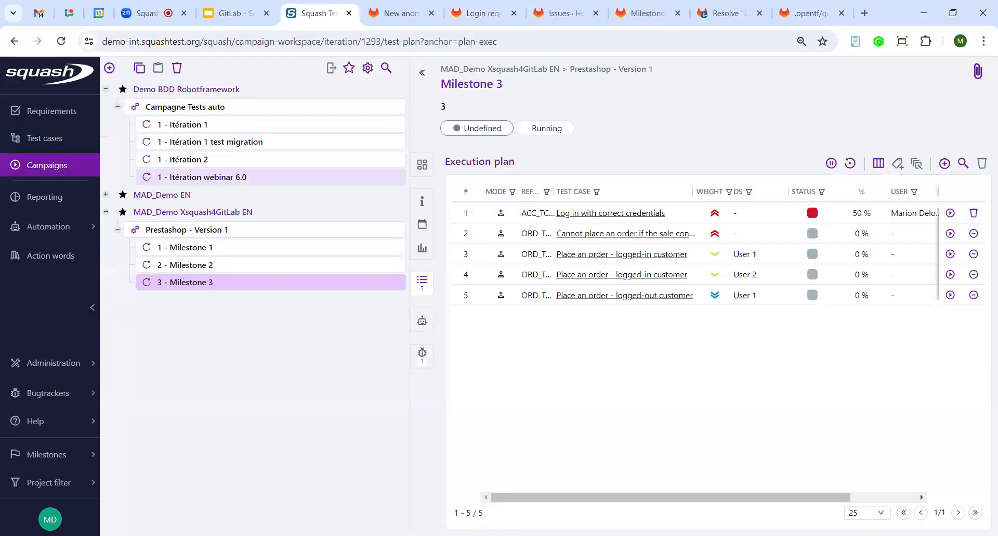
{"action": "left_click", "coordinate": [209, 179]}
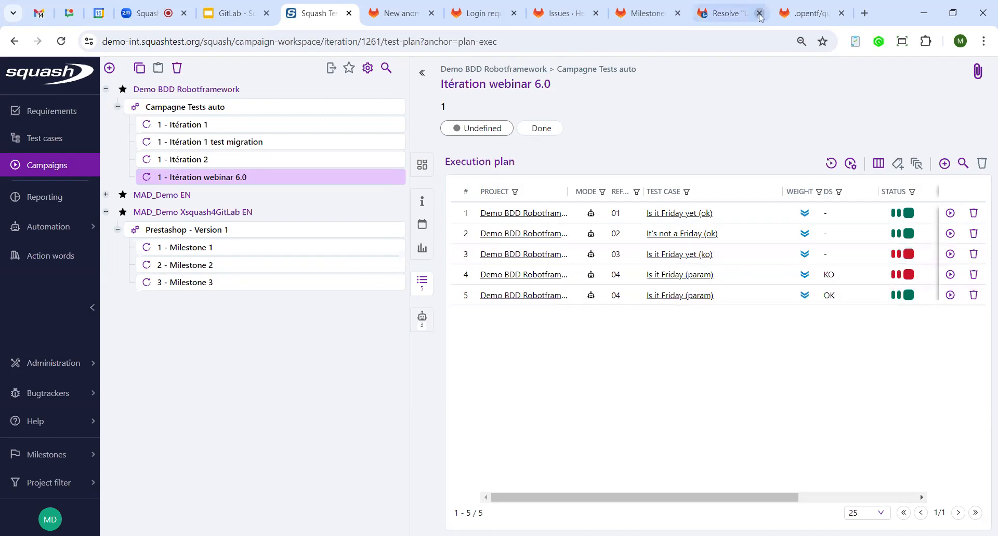
Switch to the GitLab merge request Resolve "Use webinar specific test plan" and review its pipelines and quality gate comment.
{"action": "left_click", "coordinate": [728, 13]}
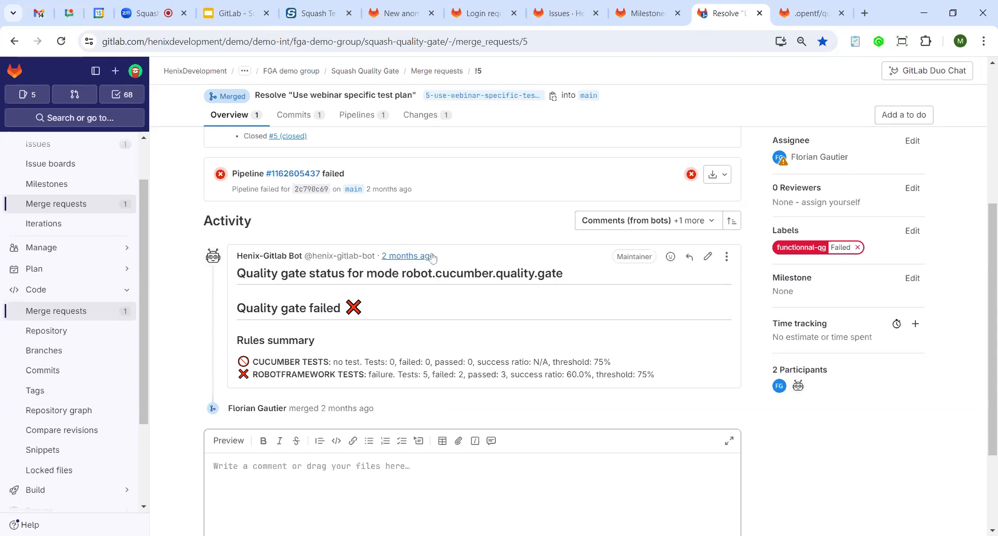
{"action": "scroll", "coordinate": [540, 371], "scroll_direction": "up", "scroll_amount": 1}
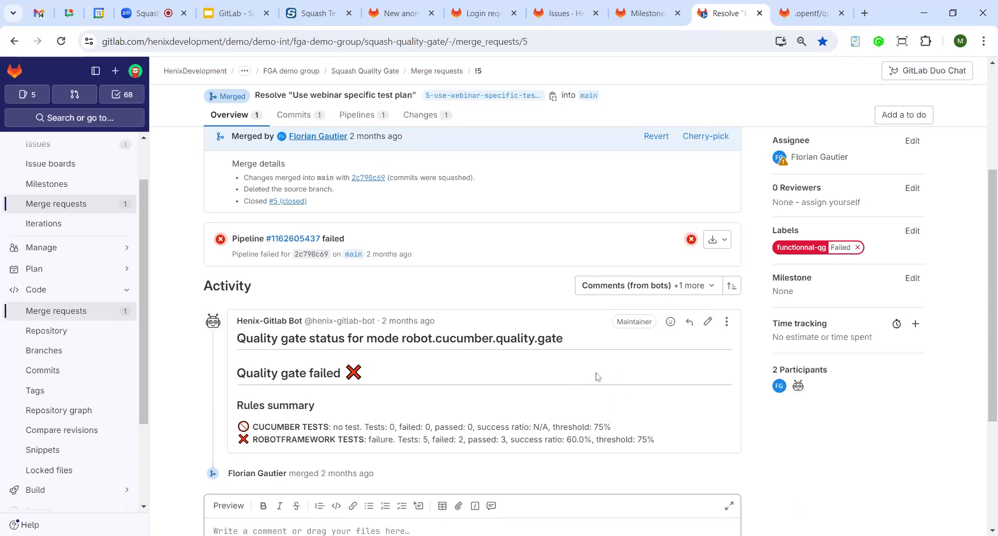
{"action": "scroll", "coordinate": [598, 377], "scroll_direction": "up", "scroll_amount": 2}
{"action": "scroll", "coordinate": [609, 375], "scroll_direction": "down", "scroll_amount": 2}
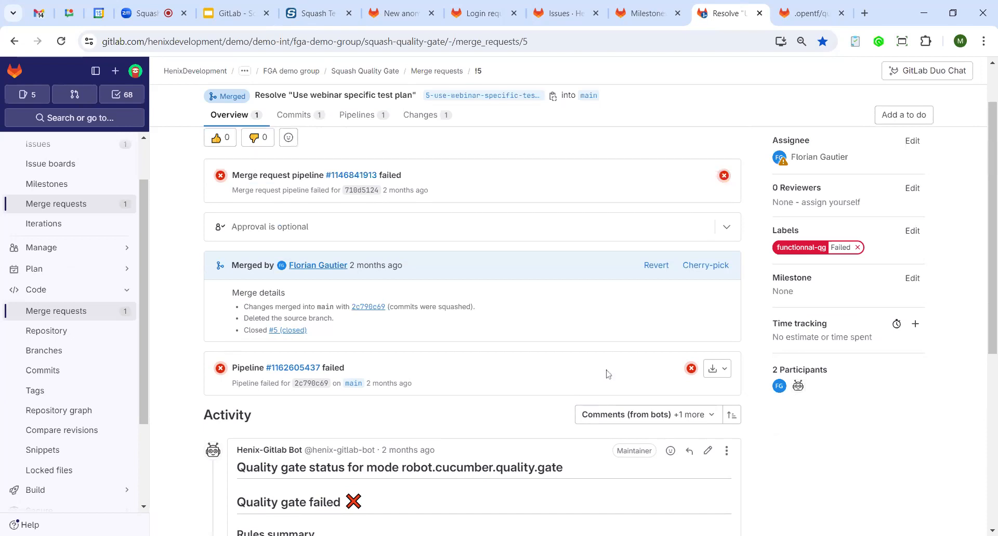